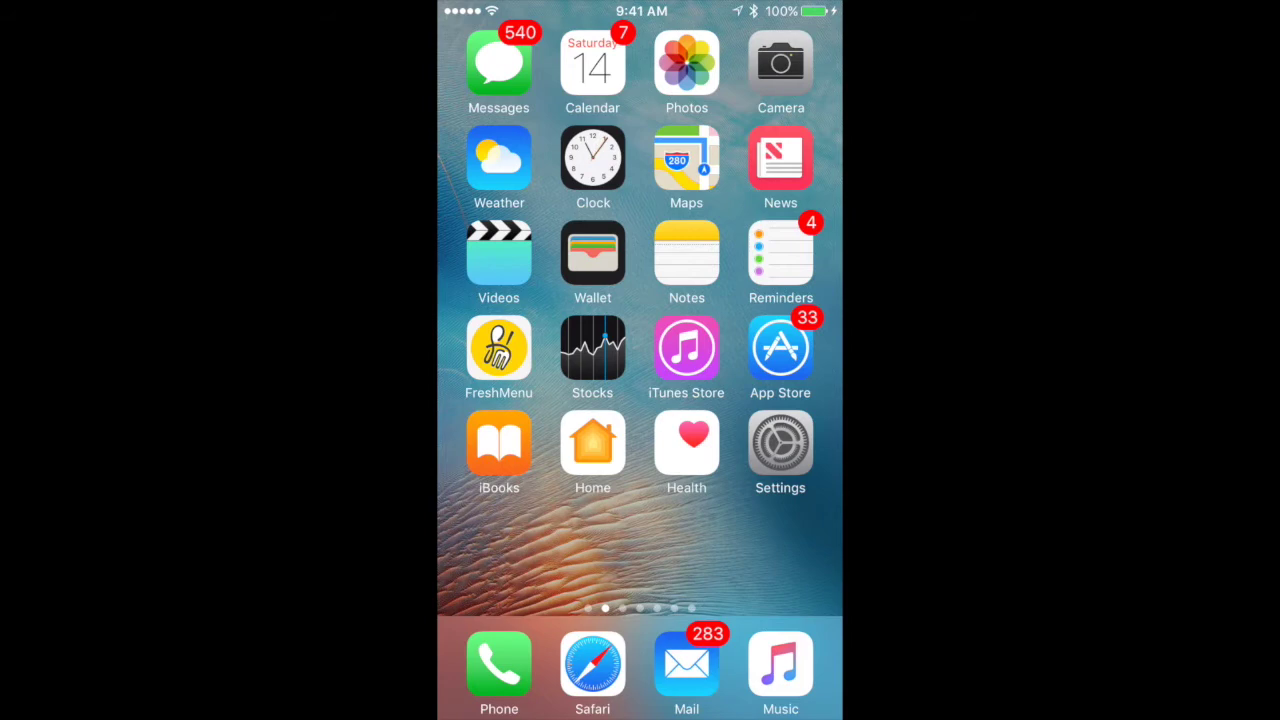
Launch Settings and scroll through the main list to find Sounds
left_click(780, 443)
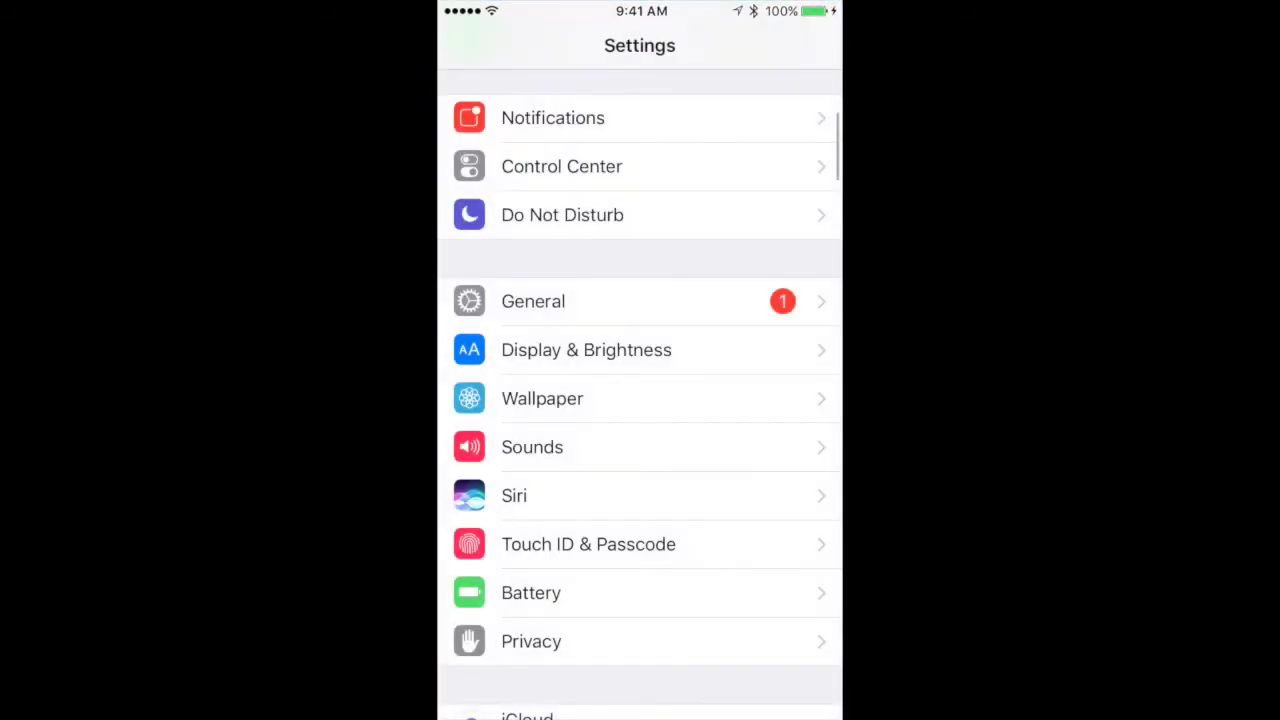
scroll(640, 400, "down", 2)
scroll(640, 400, "down", 2)
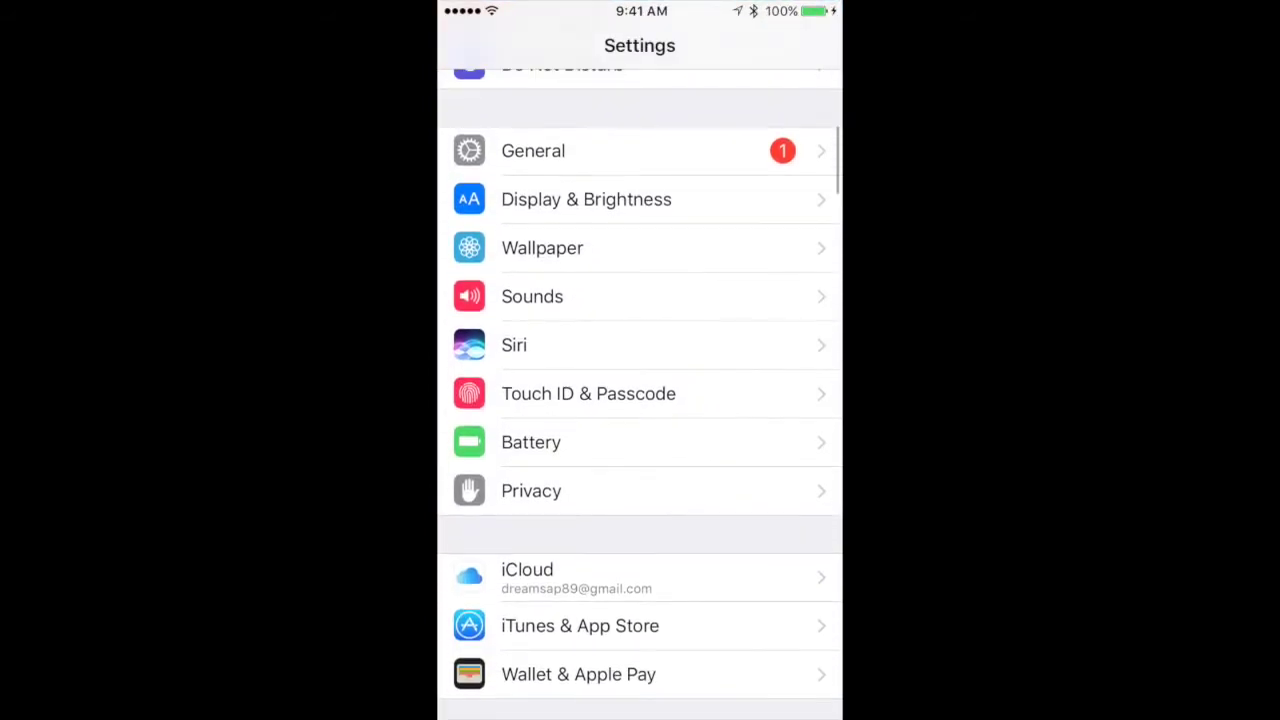
scroll(640, 400, "down", 1)
scroll(640, 400, "down", 1)
scroll(640, 400, "down", 1)
scroll(640, 400, "down", 1)
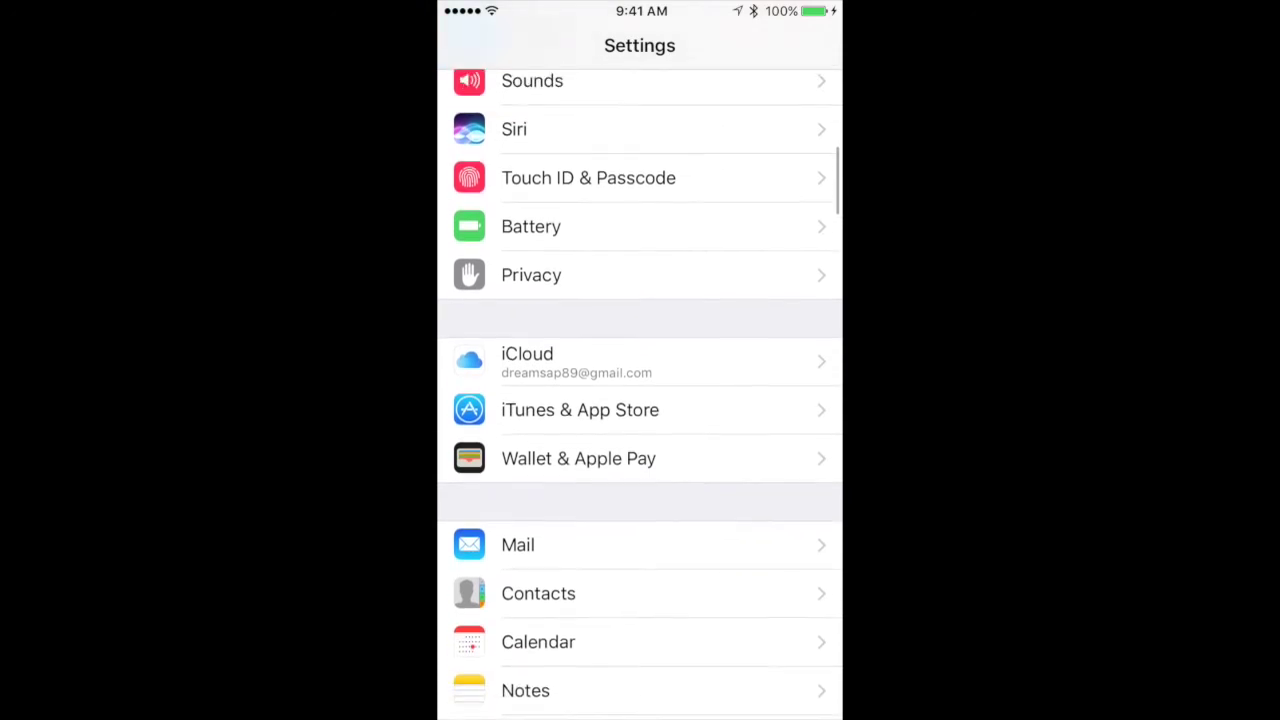
scroll(640, 400, "up", 4)
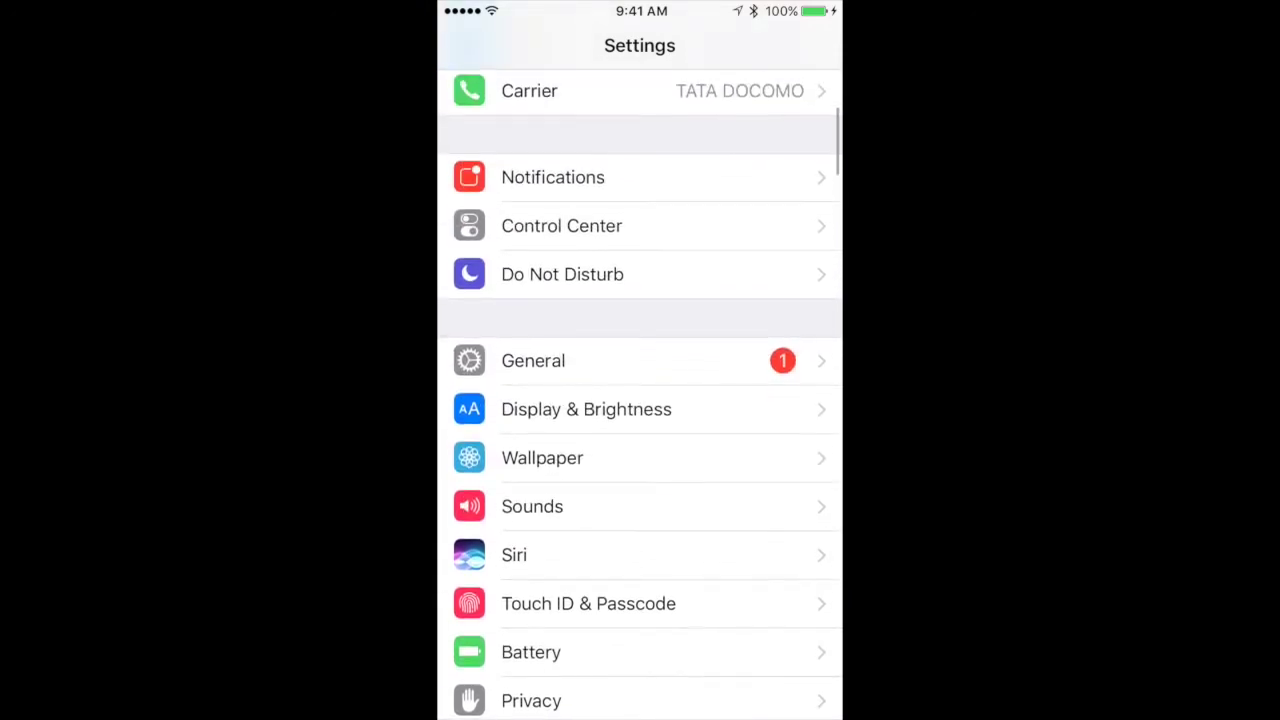
scroll(640, 393, "down", 1)
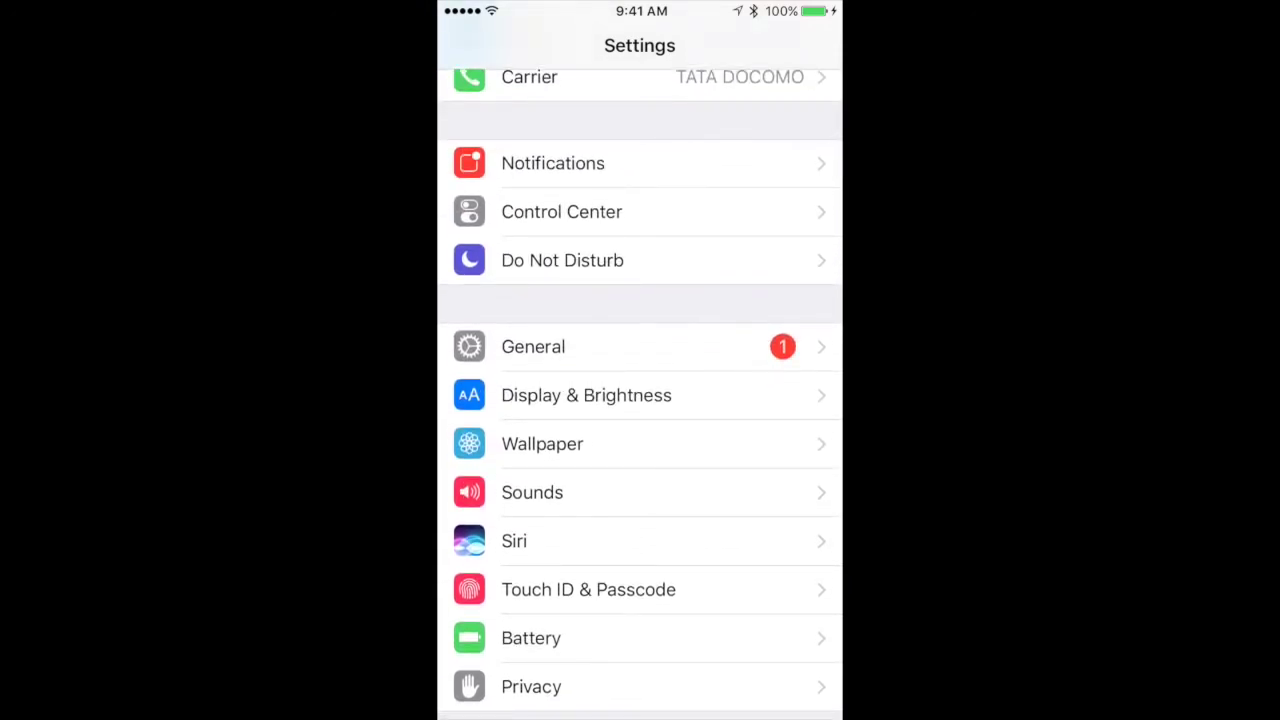
Review the Sounds options and Ringtone list, keeping Thrift Shop as the ringtone
left_click(532, 492)
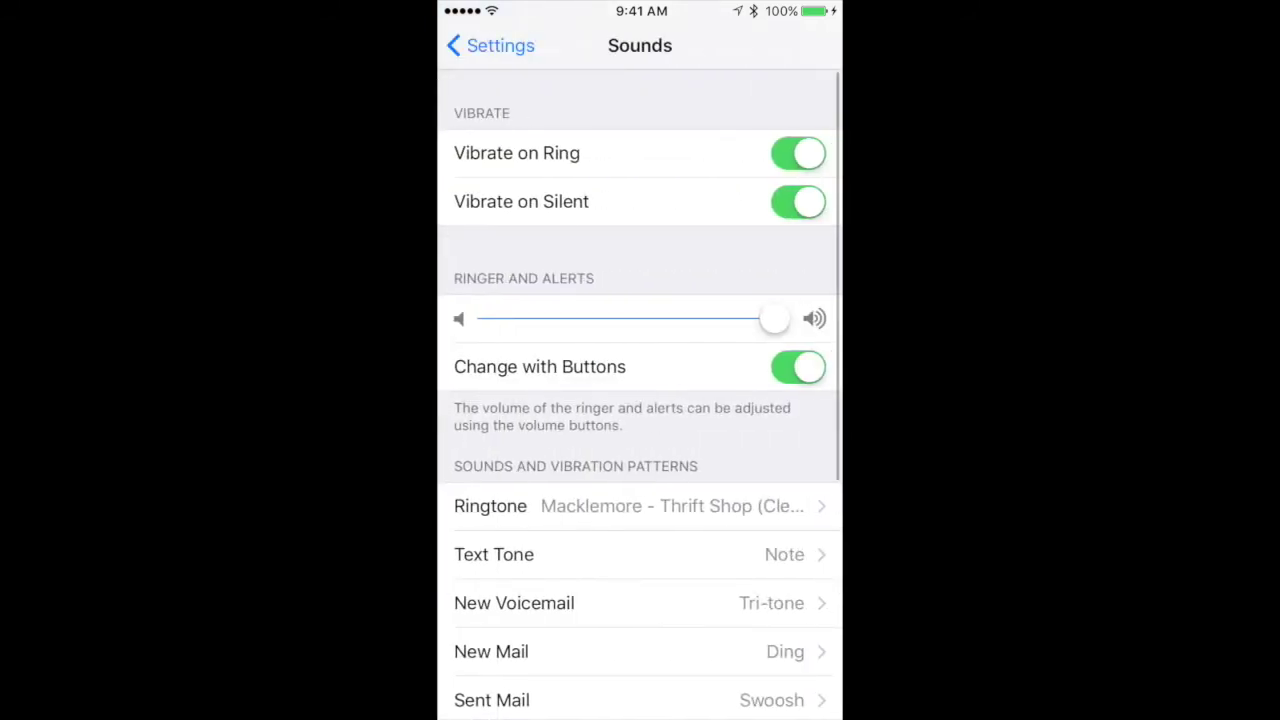
scroll(640, 400, "down", 2)
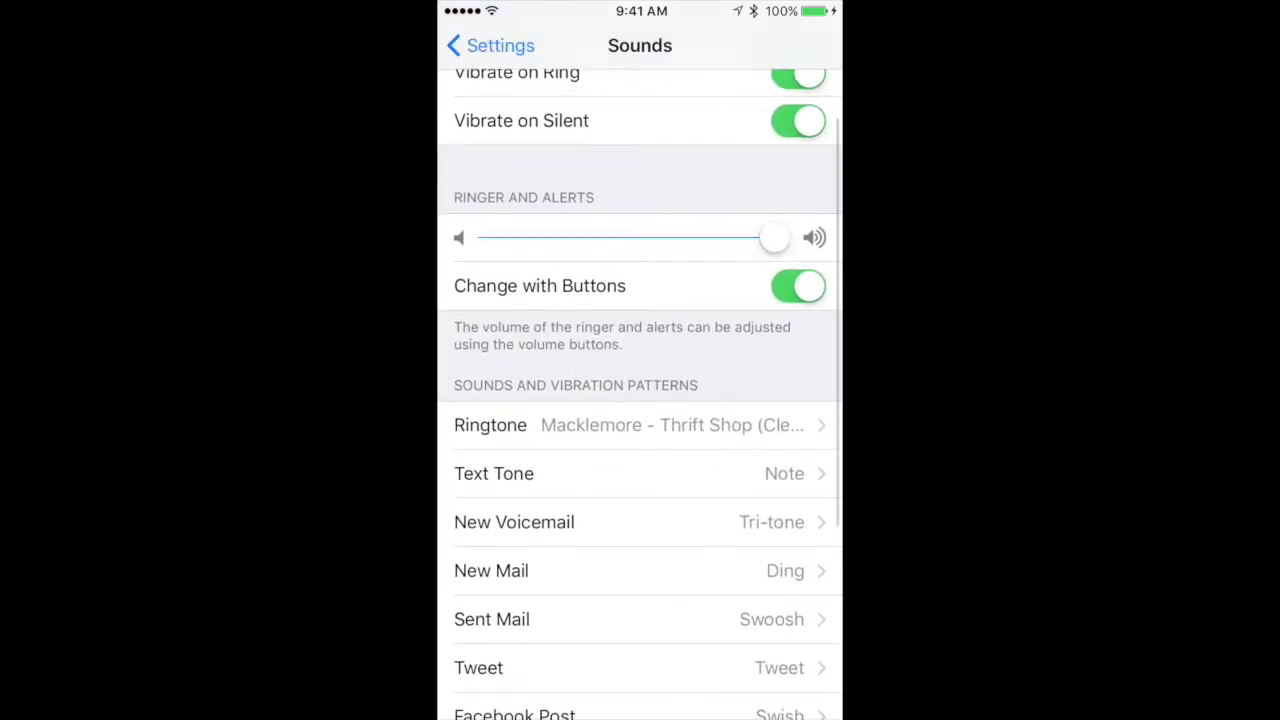
scroll(640, 400, "down", 3)
scroll(640, 400, "down", 1)
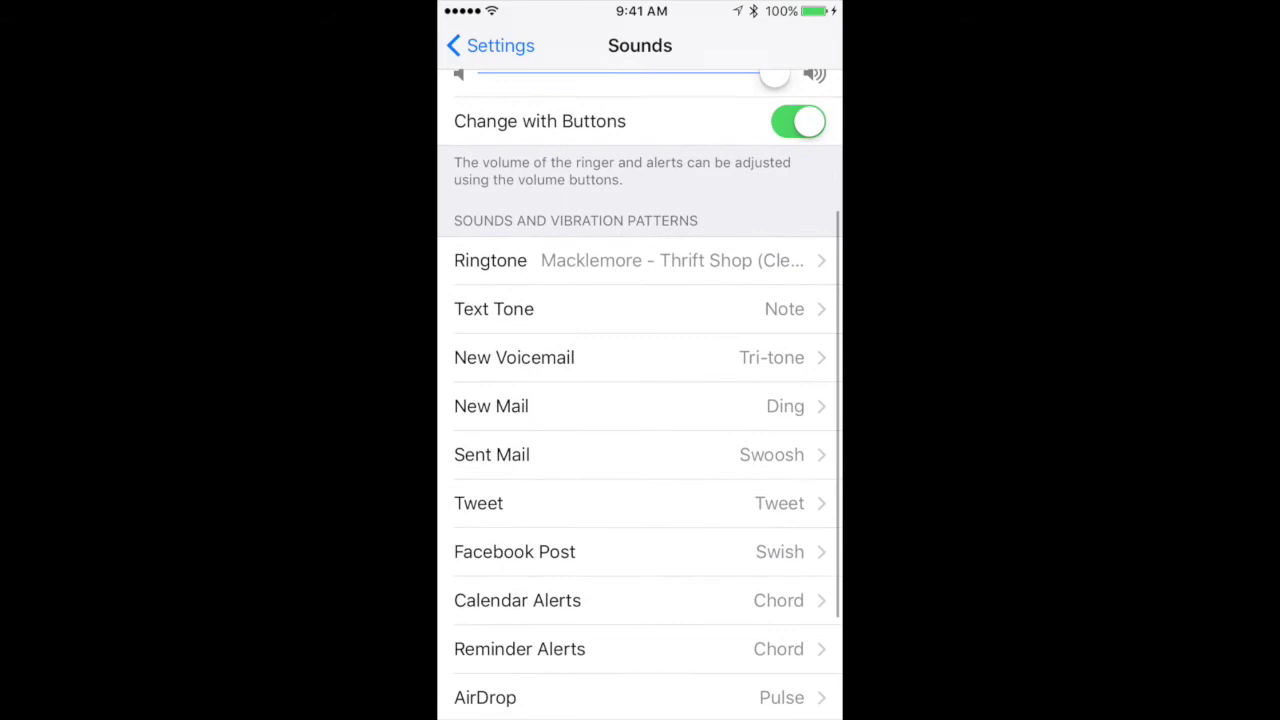
left_click(540, 240)
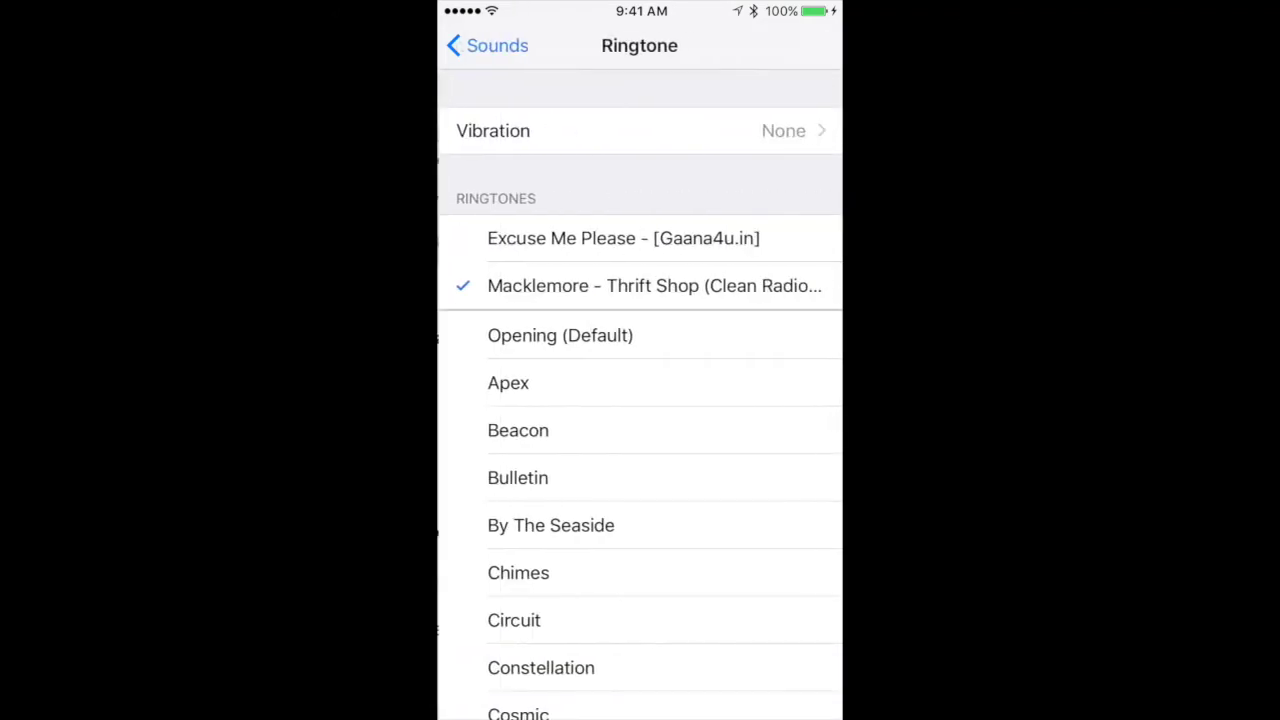
left_click(490, 45)
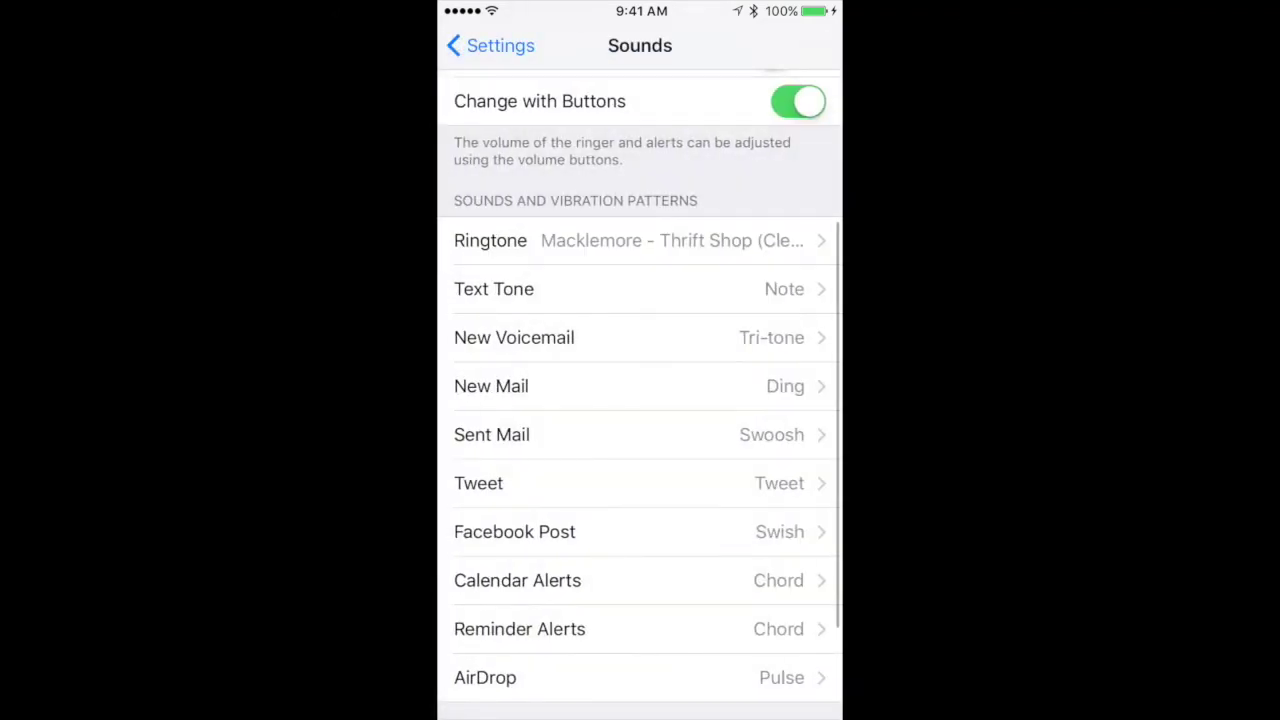
left_click(490, 45)
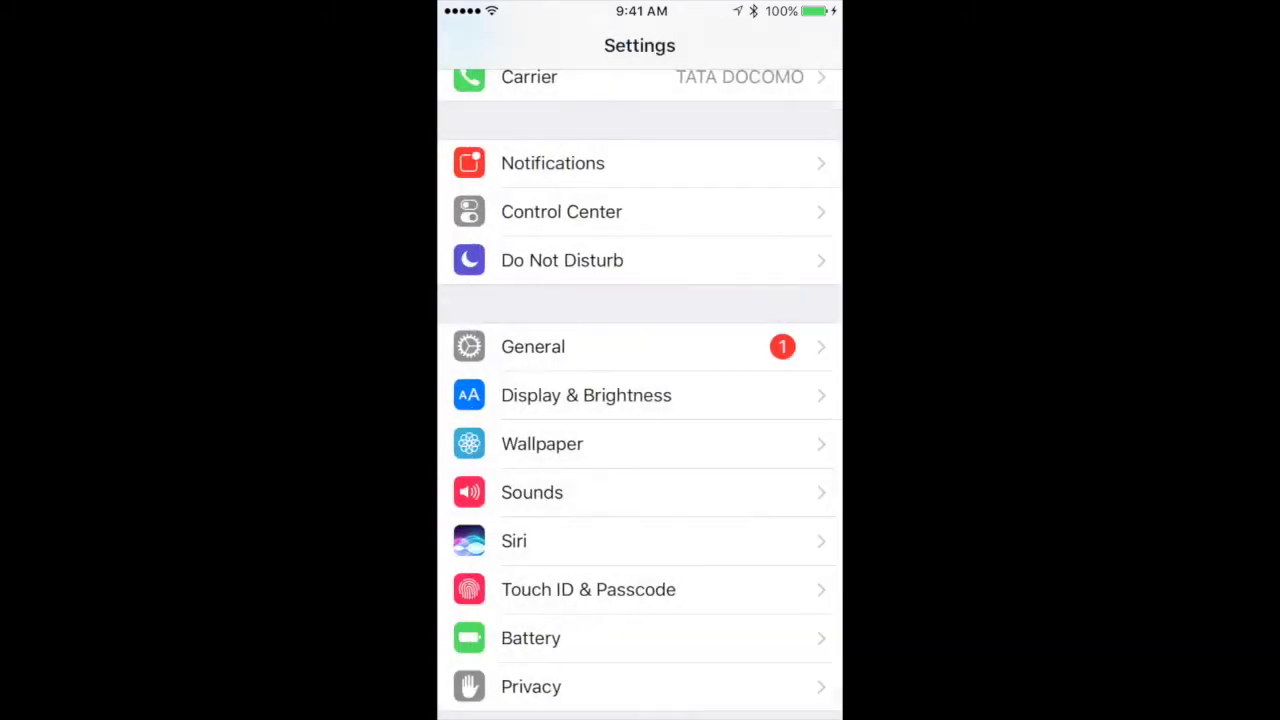
scroll(640, 450, "down", 1)
left_click(542, 375)
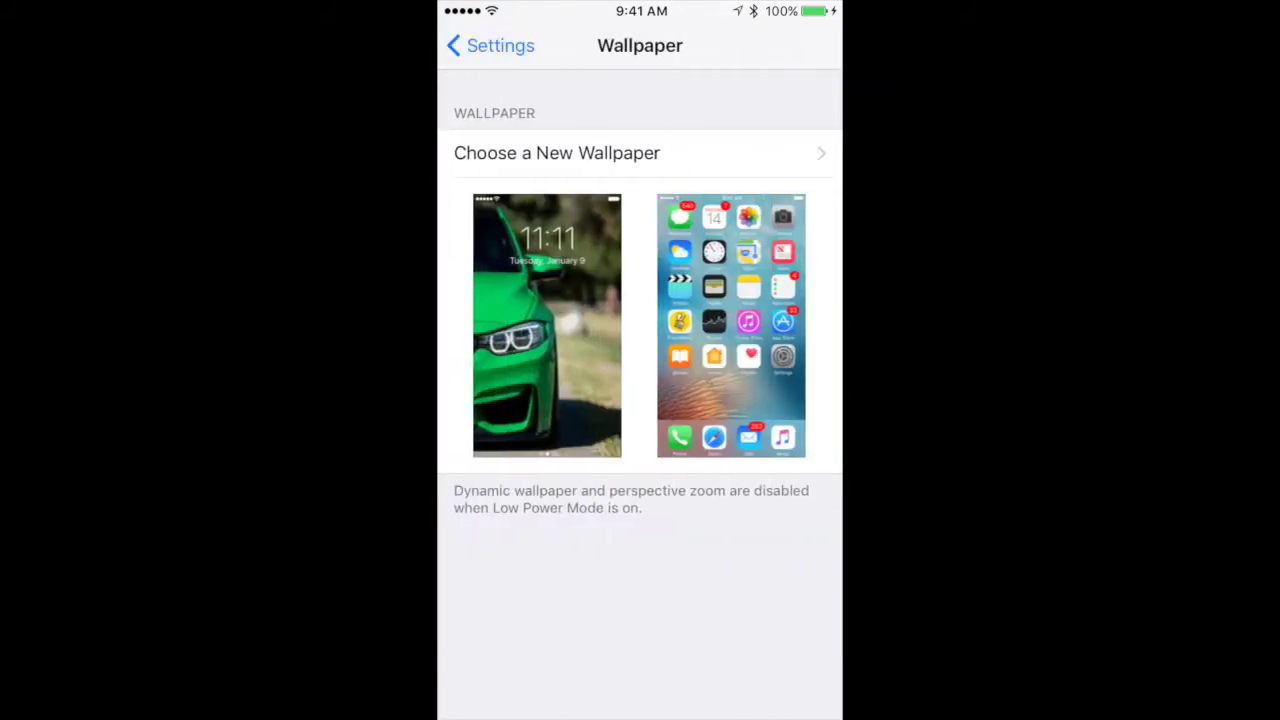
left_click(556, 152)
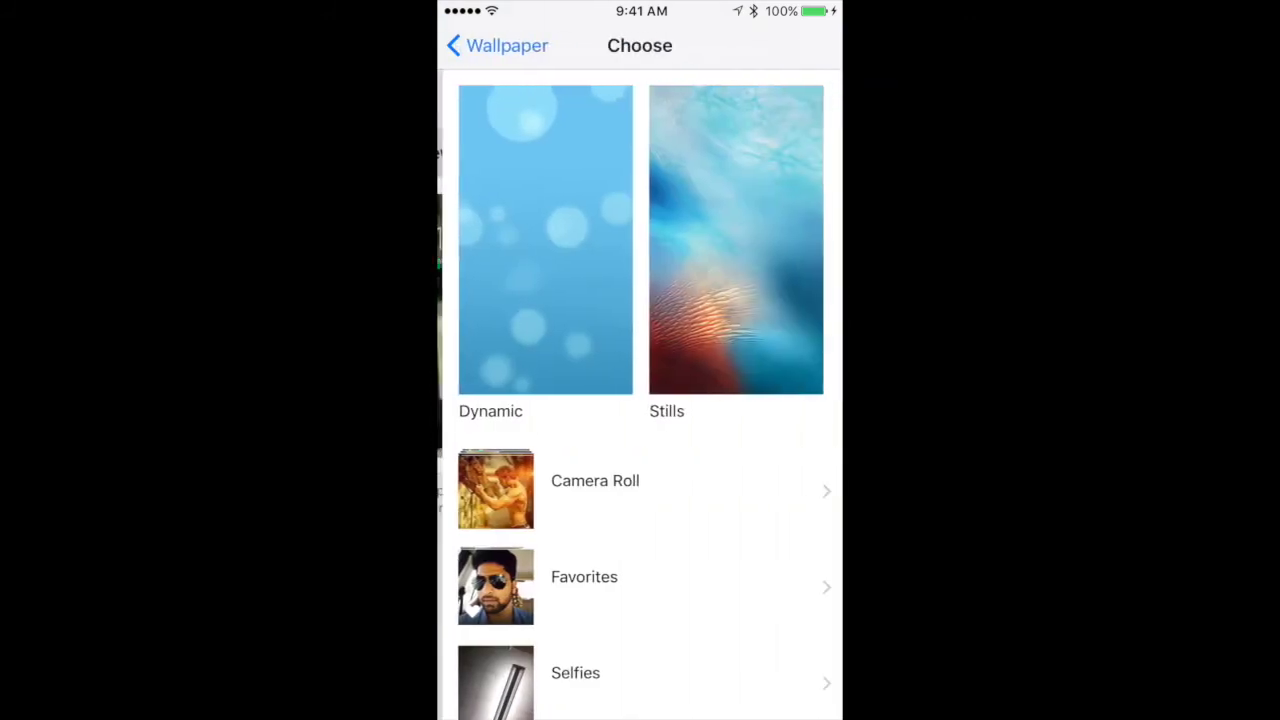
scroll(640, 400, "down", 5)
left_click(590, 258)
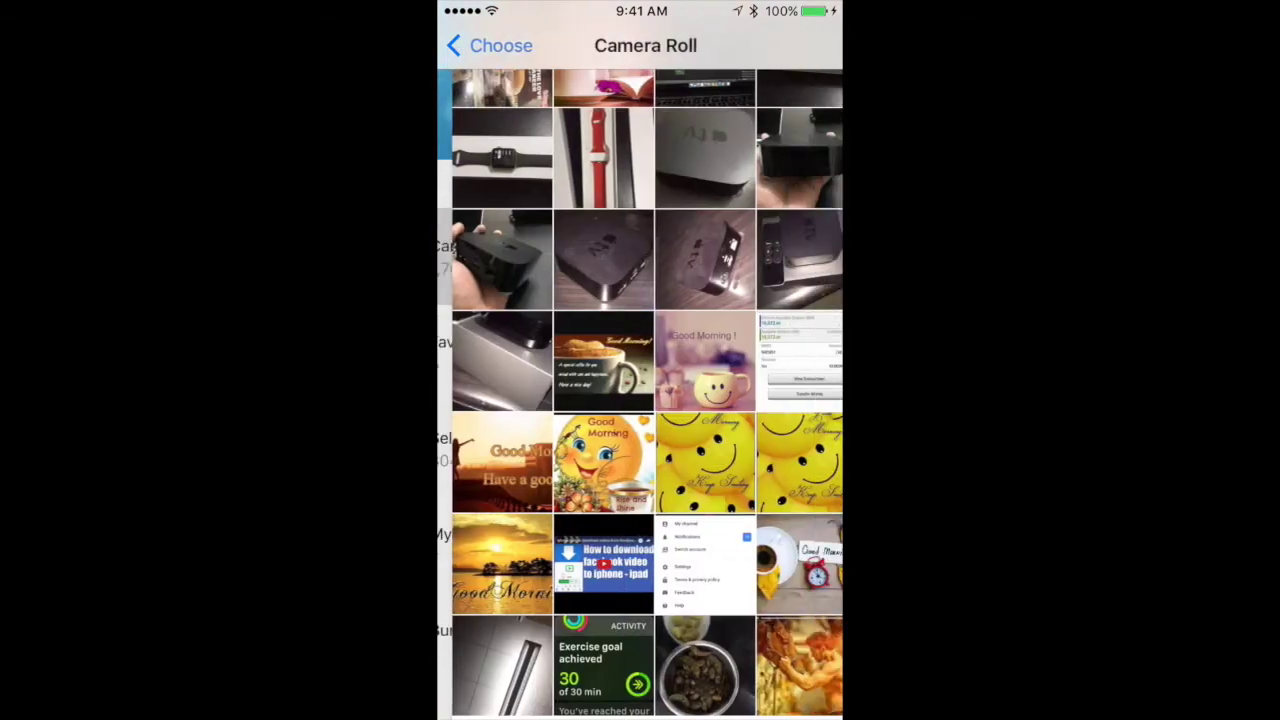
scroll(640, 400, "up", 3)
left_click(488, 45)
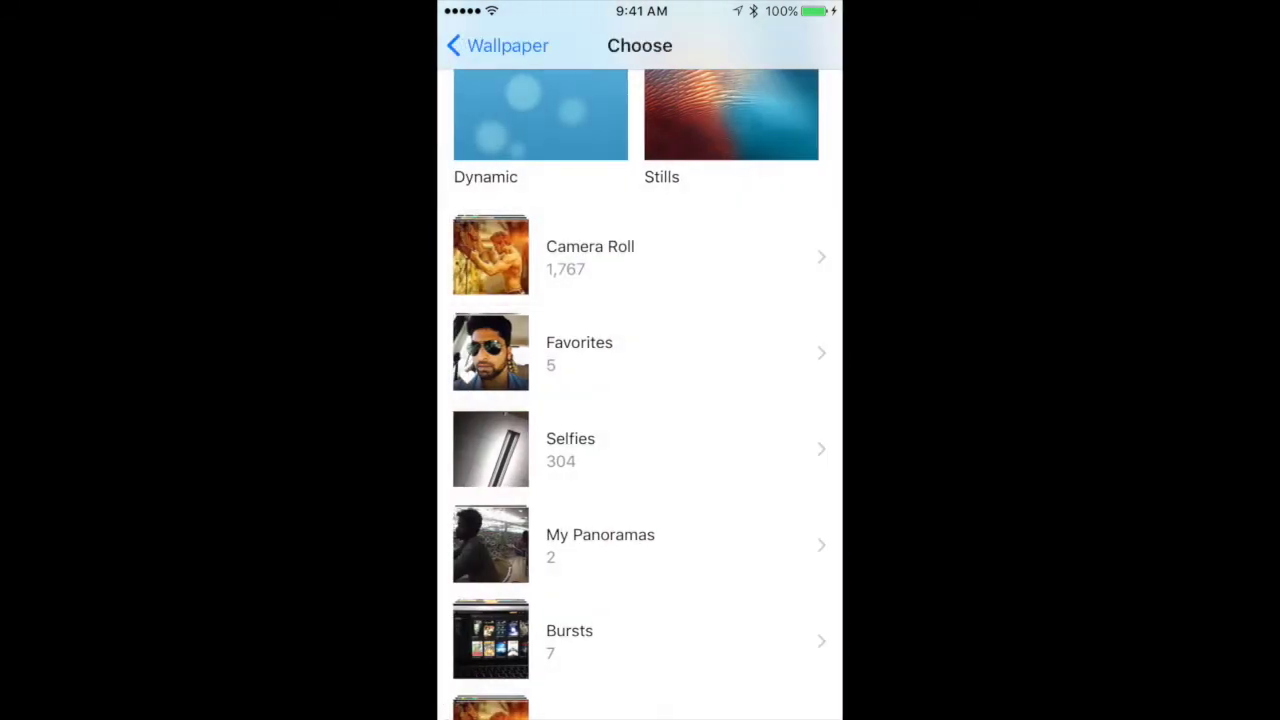
scroll(640, 400, "up", 2)
left_click(485, 45)
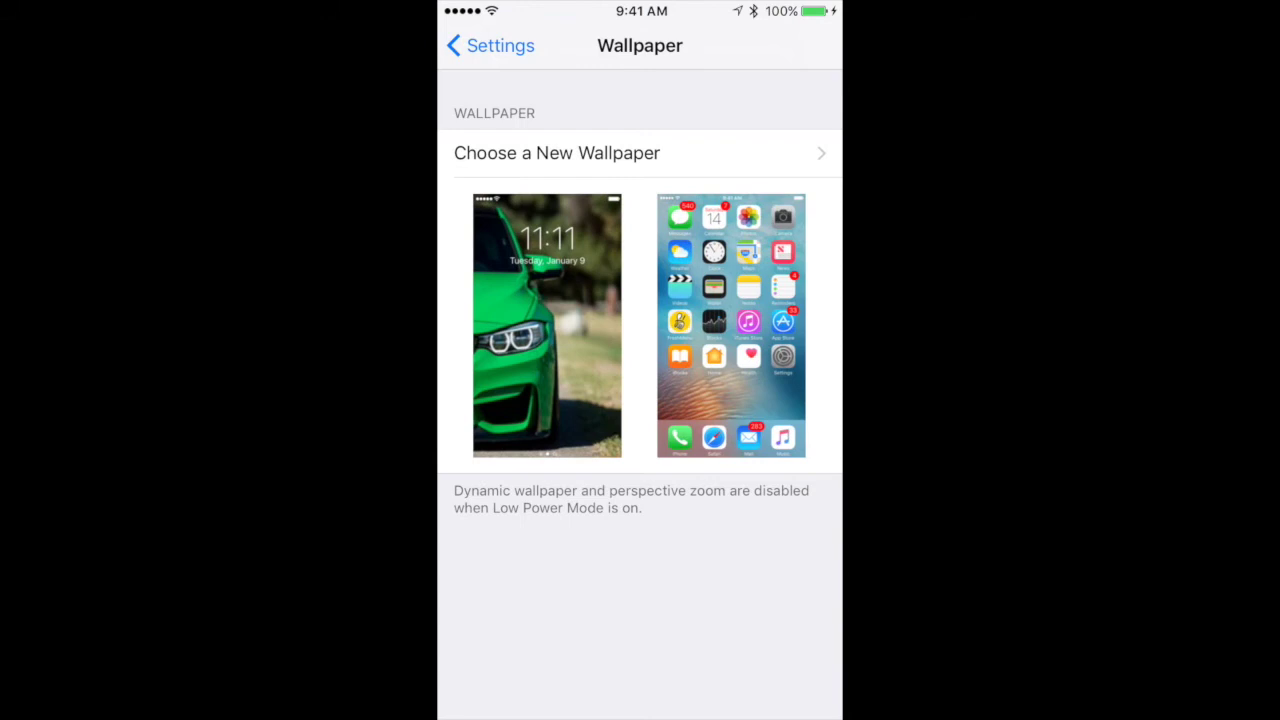
left_click(490, 45)
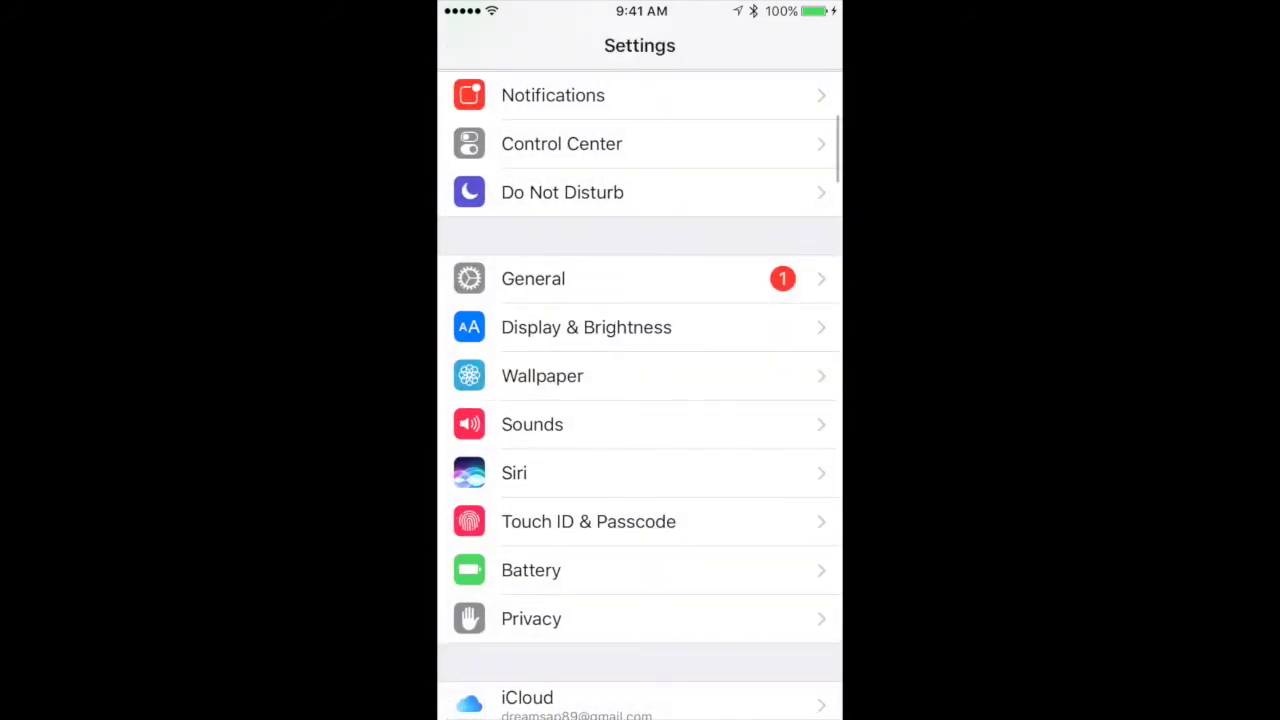
Open the Phone page and review My Number, Calls options and SIM entries
scroll(640, 400, "up", 5)
scroll(640, 400, "down", 3)
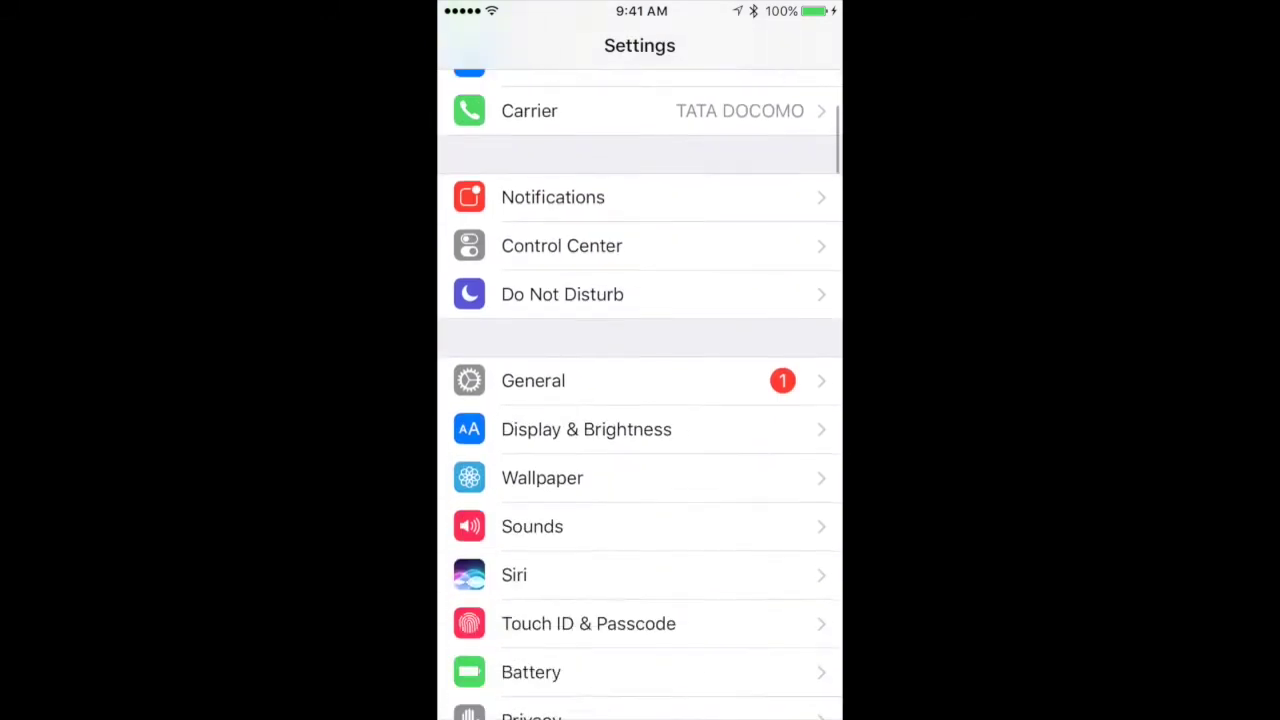
scroll(640, 400, "down", 3)
scroll(640, 400, "down", 2)
scroll(640, 400, "down", 3)
scroll(640, 400, "down", 2)
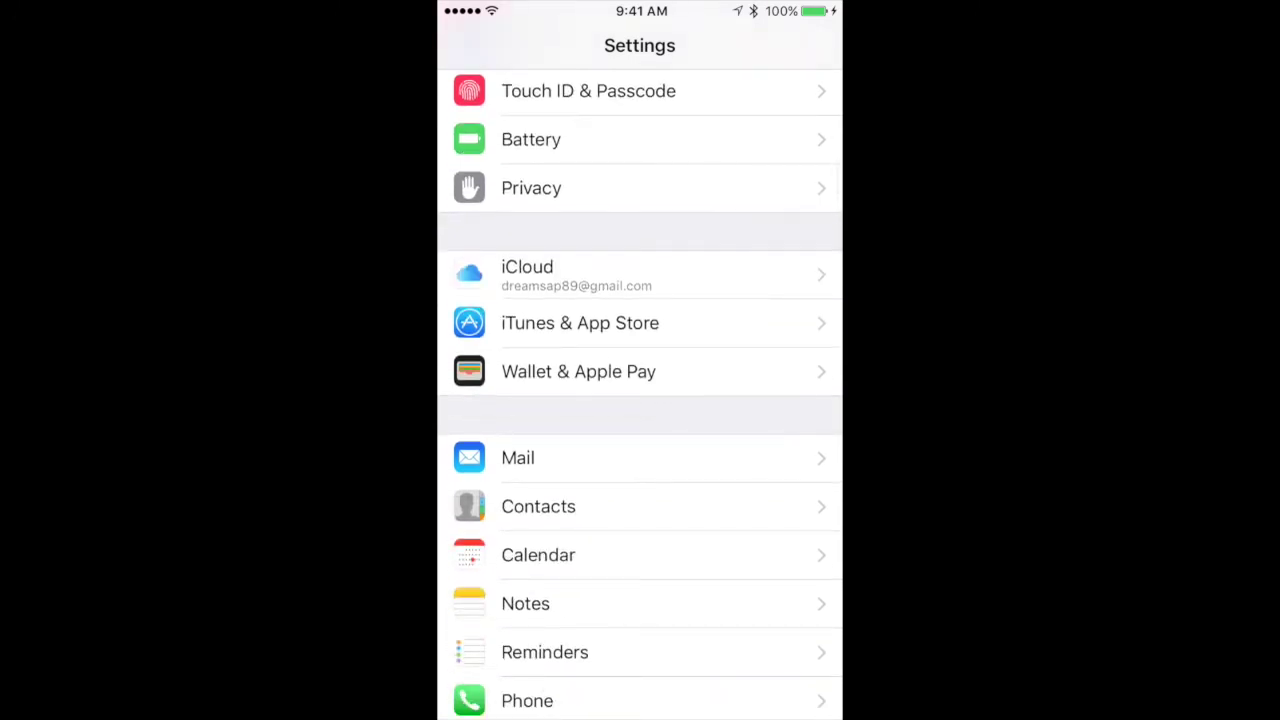
scroll(640, 400, "down", 2)
left_click(527, 526)
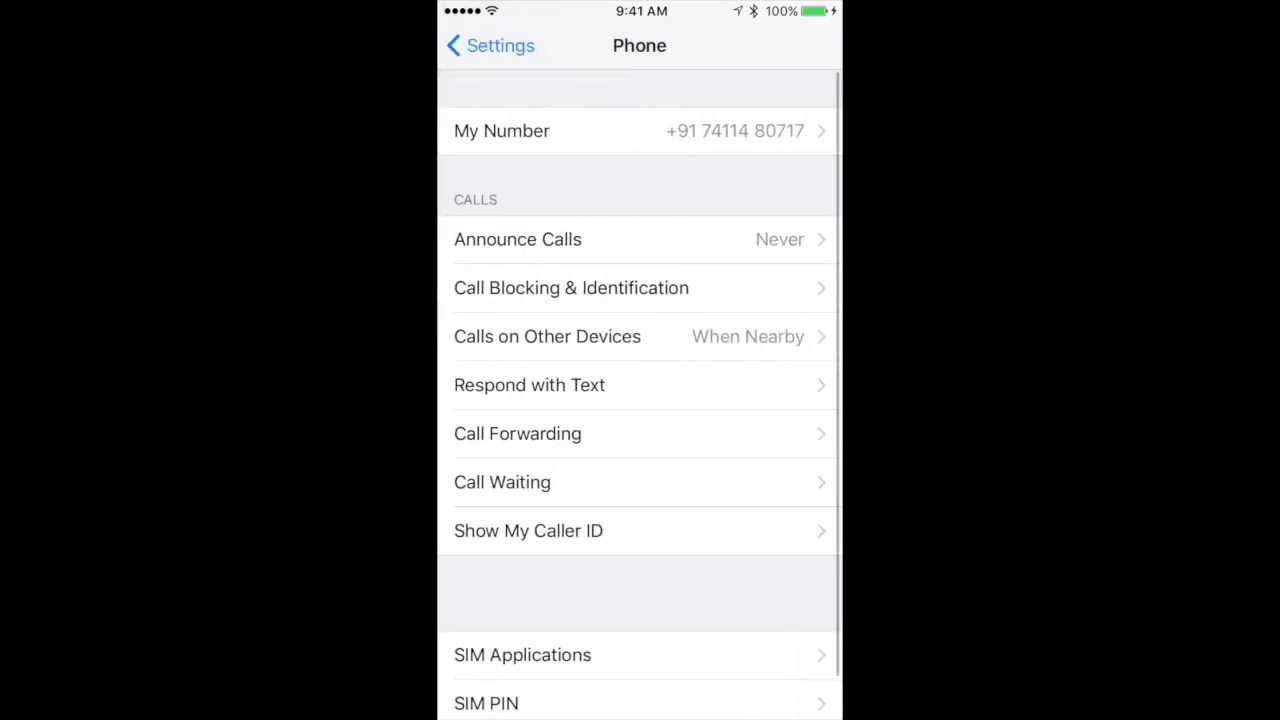
scroll(640, 400, "down", 1)
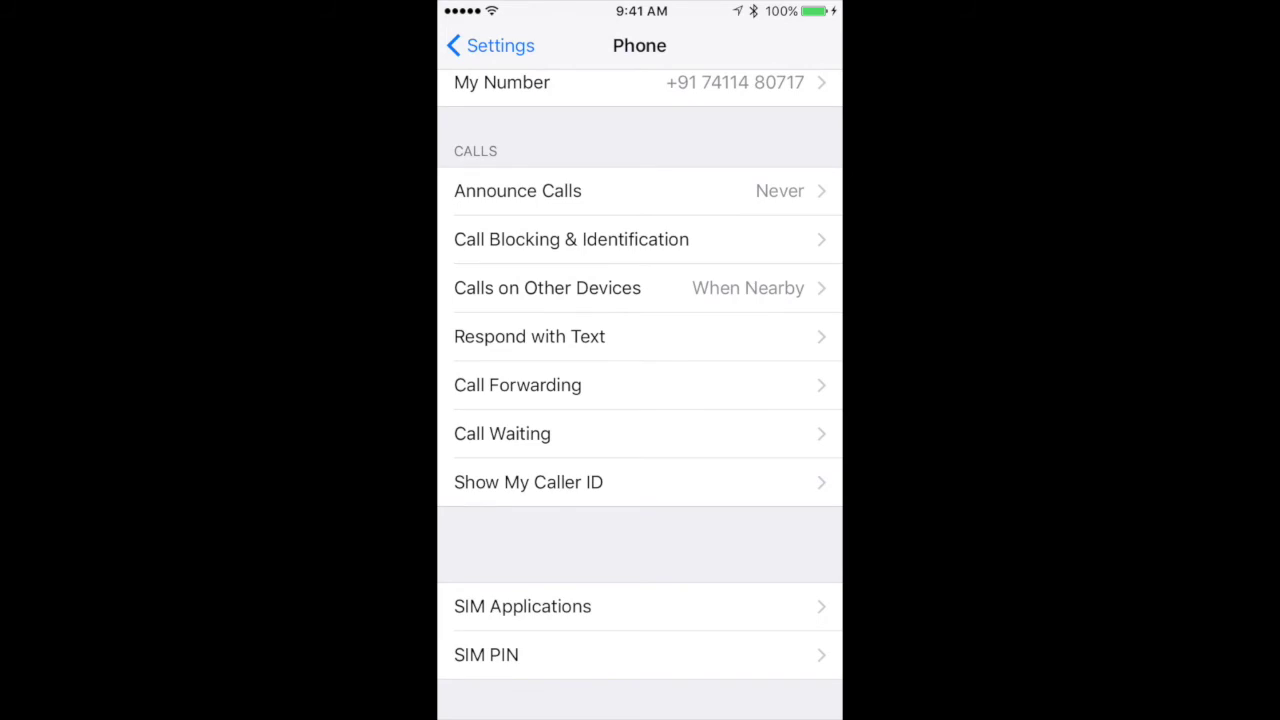
scroll(640, 400, "up", 2)
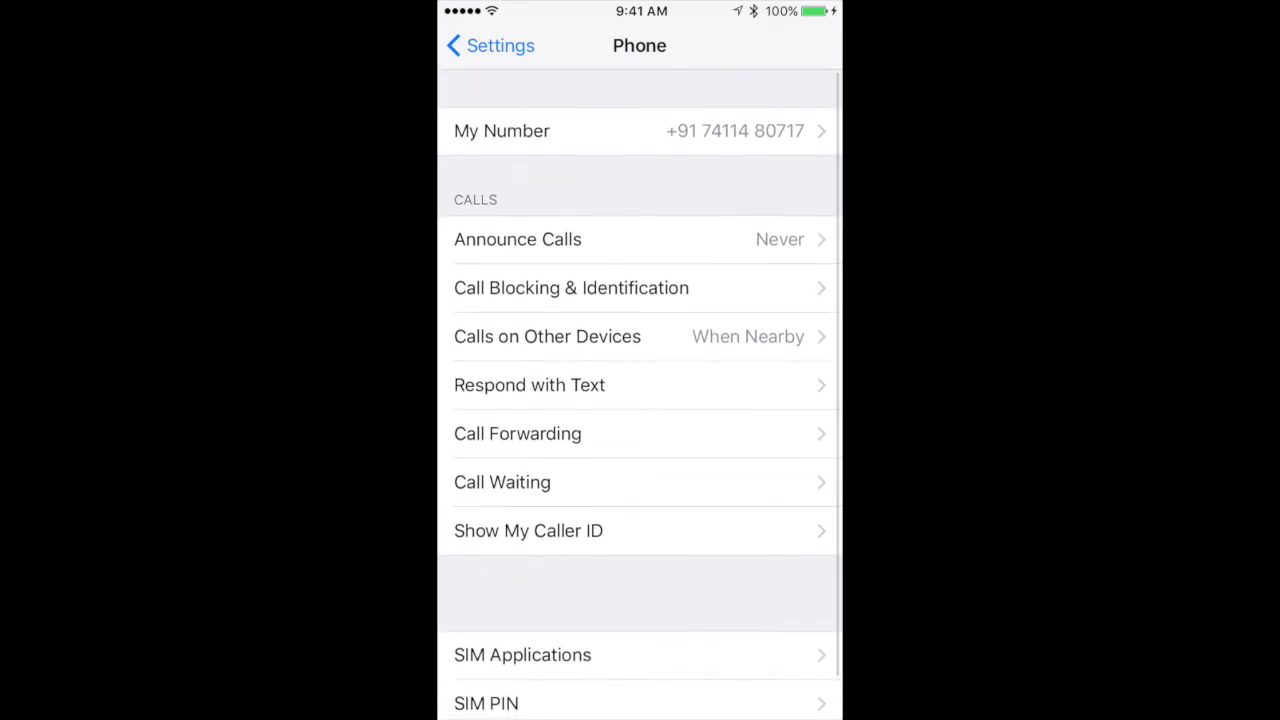
Switch on Block Pop-ups in Safari's General settings
left_click(490, 45)
scroll(640, 400, "down", 1)
scroll(640, 400, "up", 2)
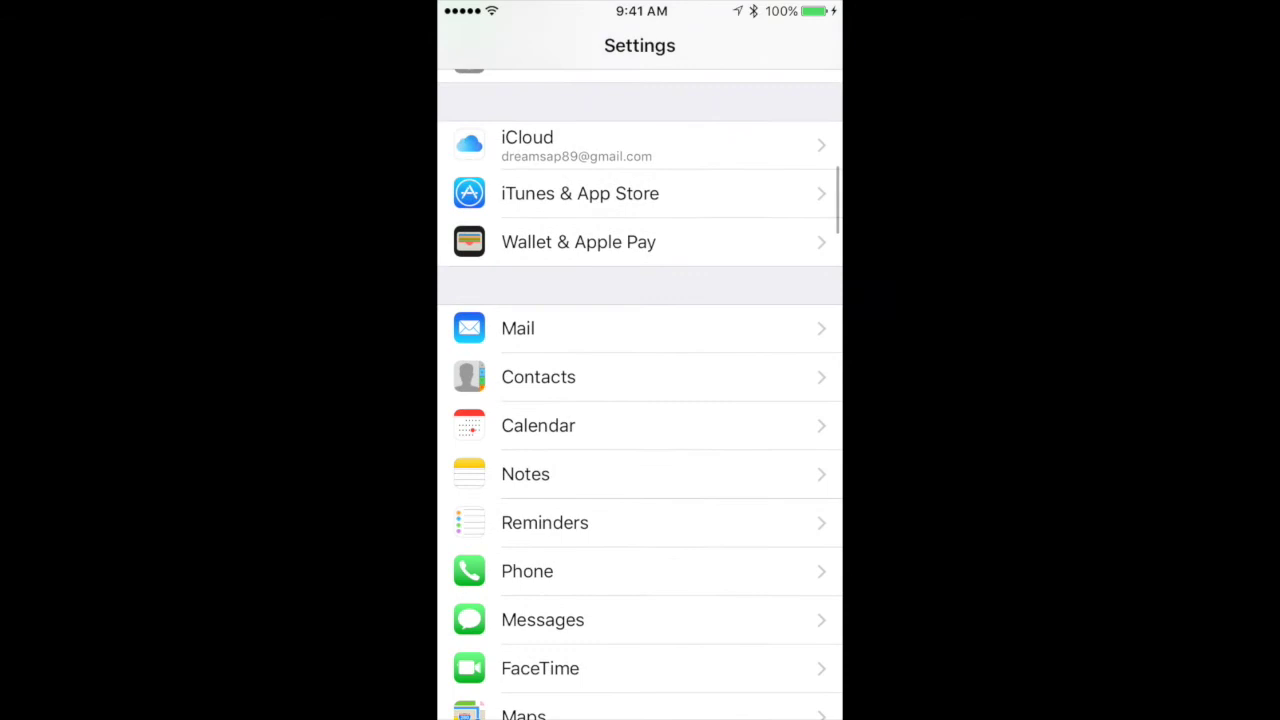
scroll(640, 400, "down", 1)
scroll(640, 400, "down", 10)
left_click(525, 184)
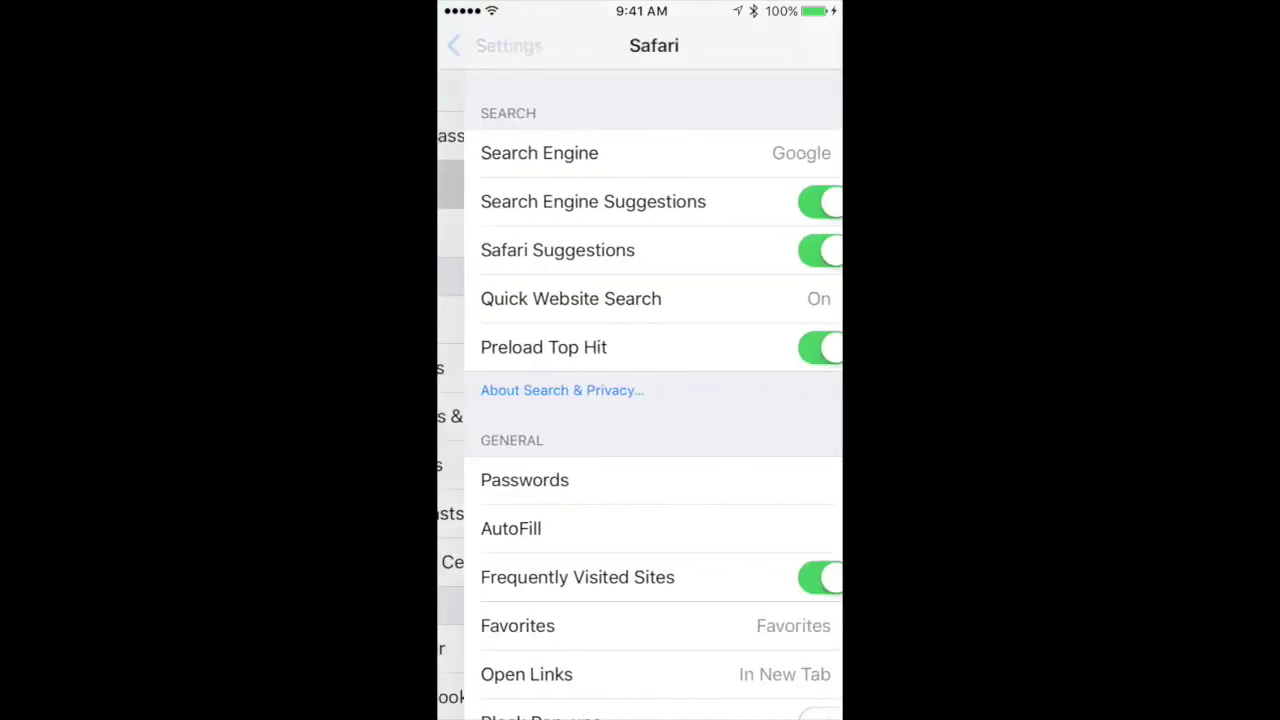
scroll(640, 400, "down", 2)
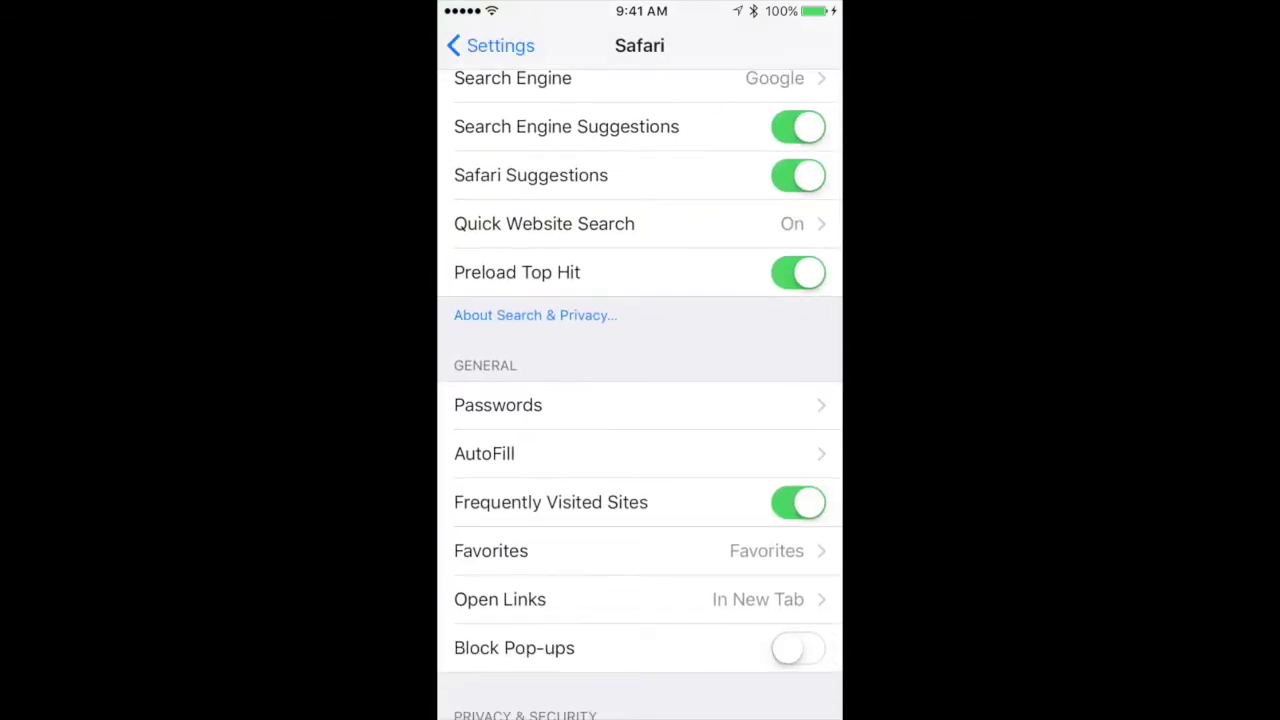
scroll(640, 400, "up", 2)
scroll(640, 400, "down", 3)
scroll(640, 400, "down", 2)
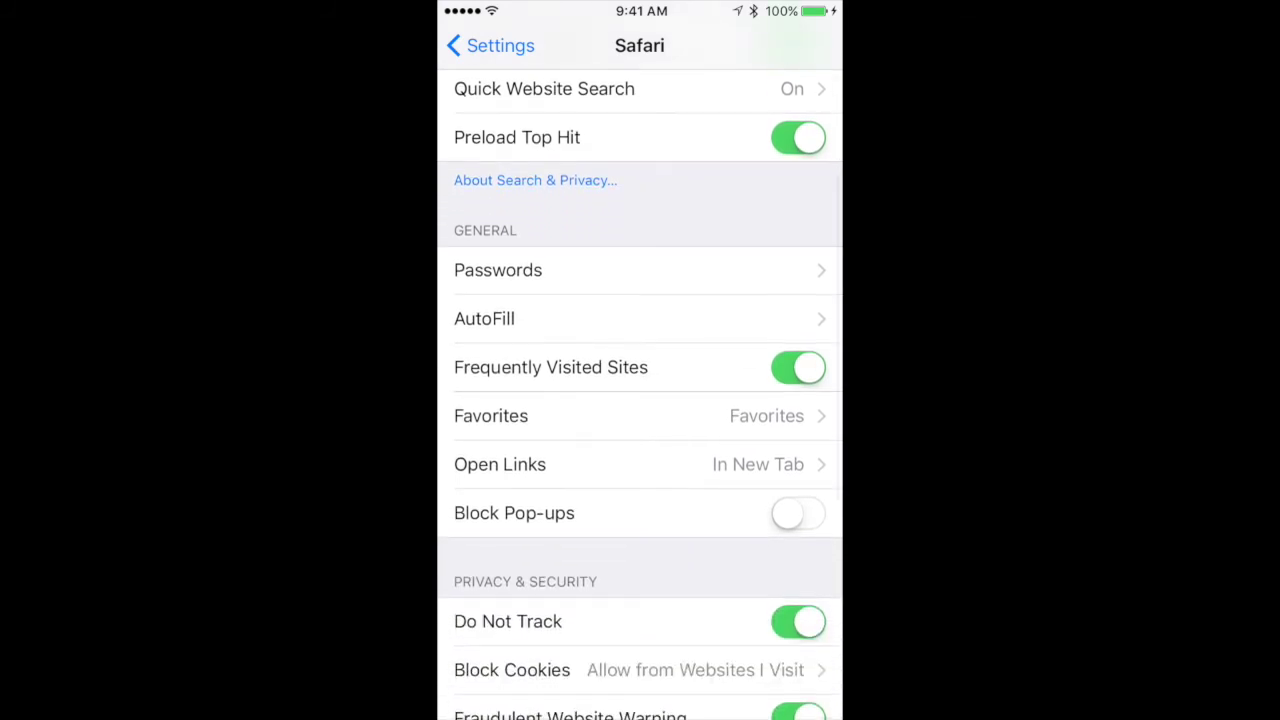
left_click(798, 513)
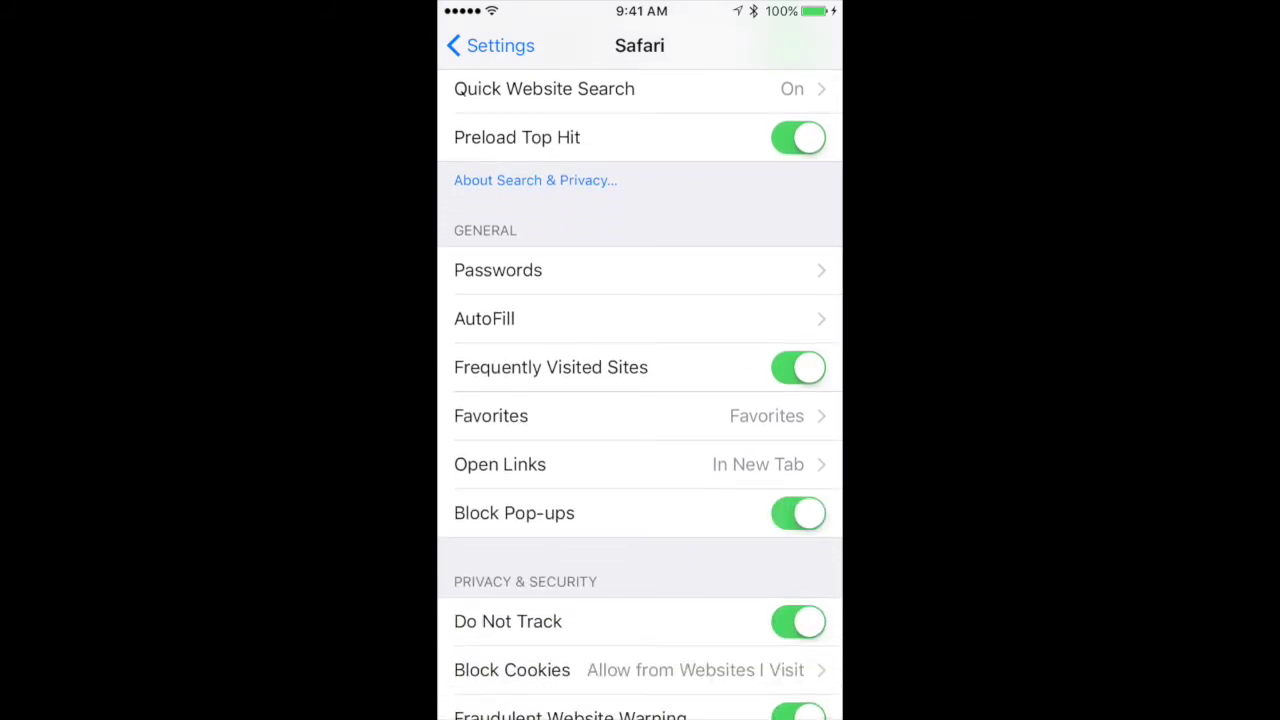
In Photos & Camera, try enabling iCloud Photo Library, then cancel the storage warning
left_click(490, 45)
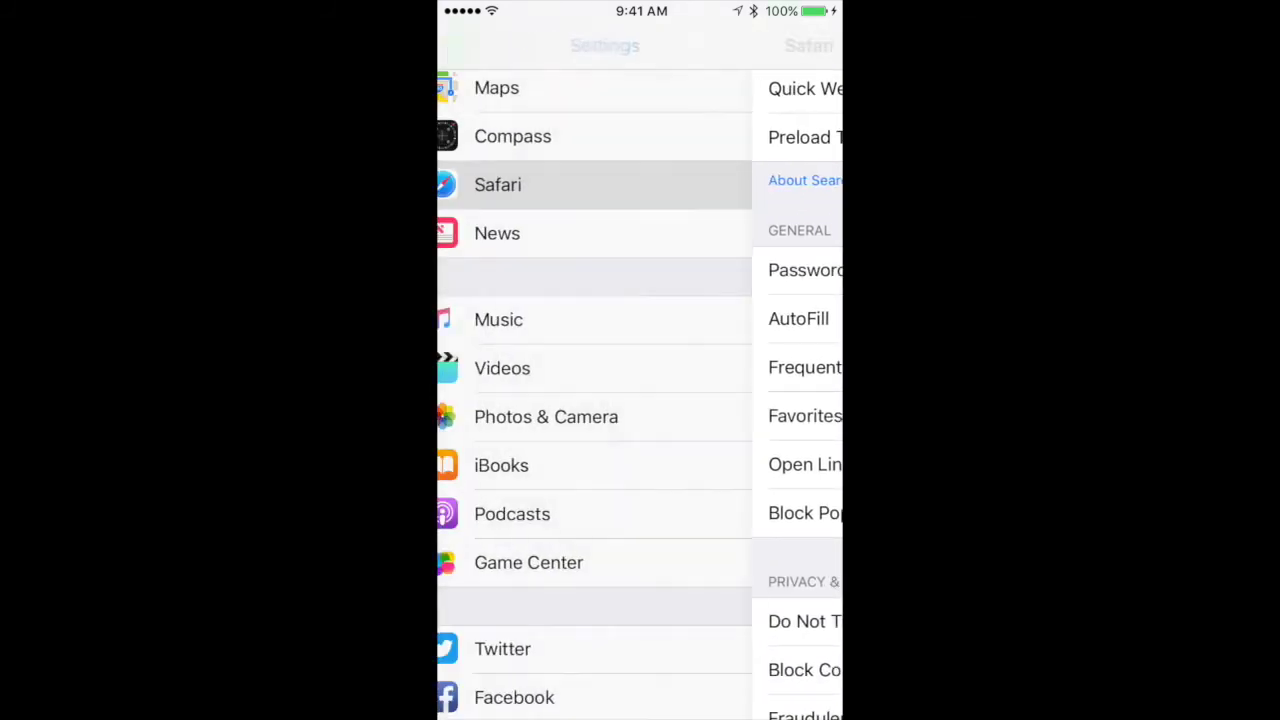
left_click(560, 415)
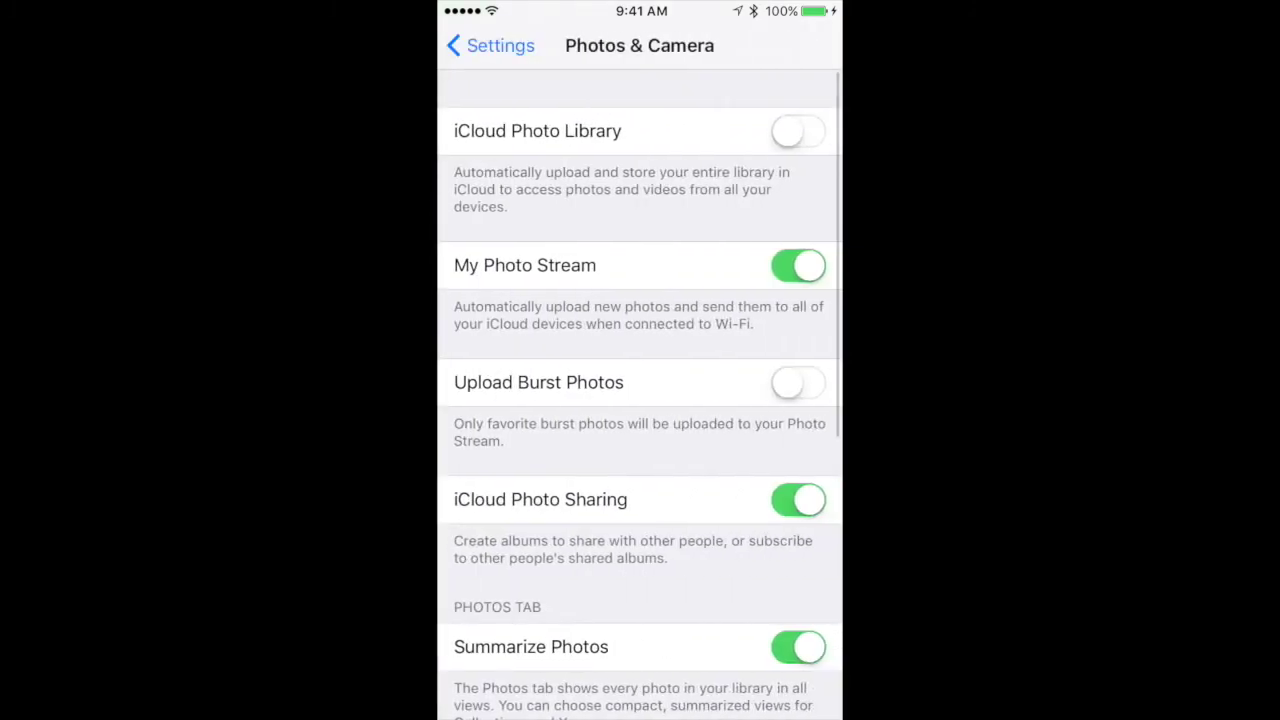
left_click(798, 131)
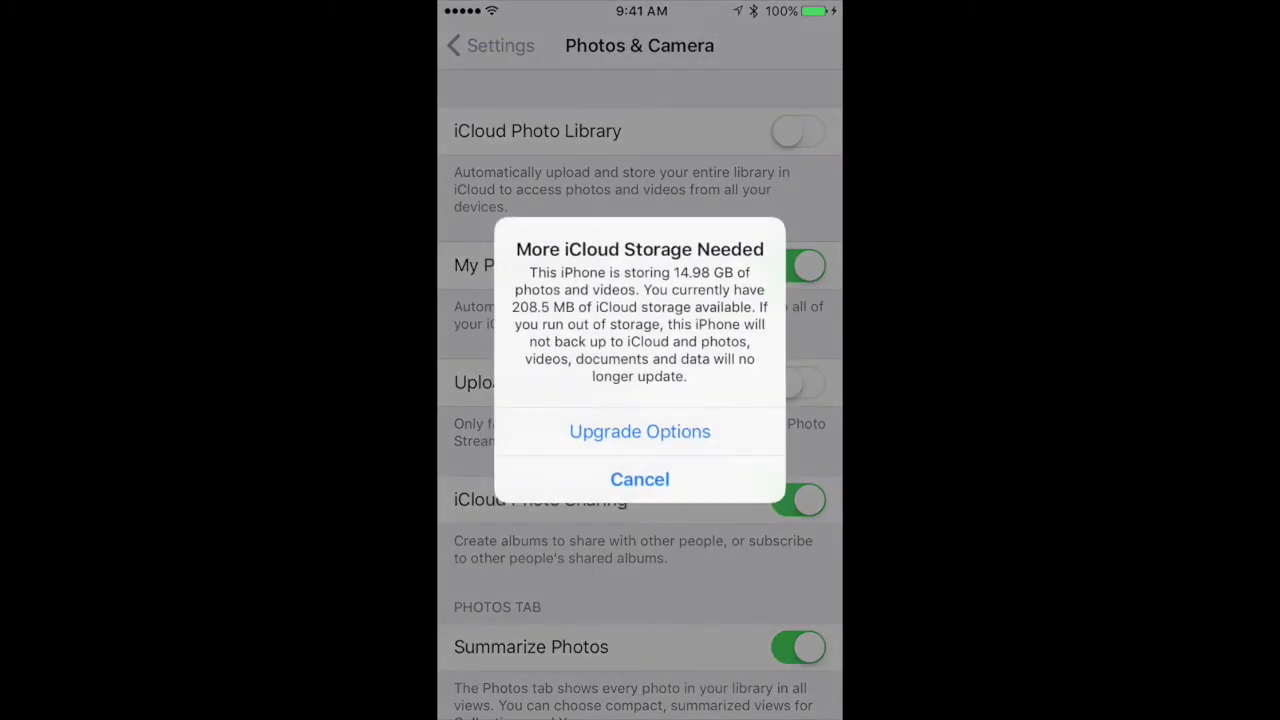
left_click(639, 479)
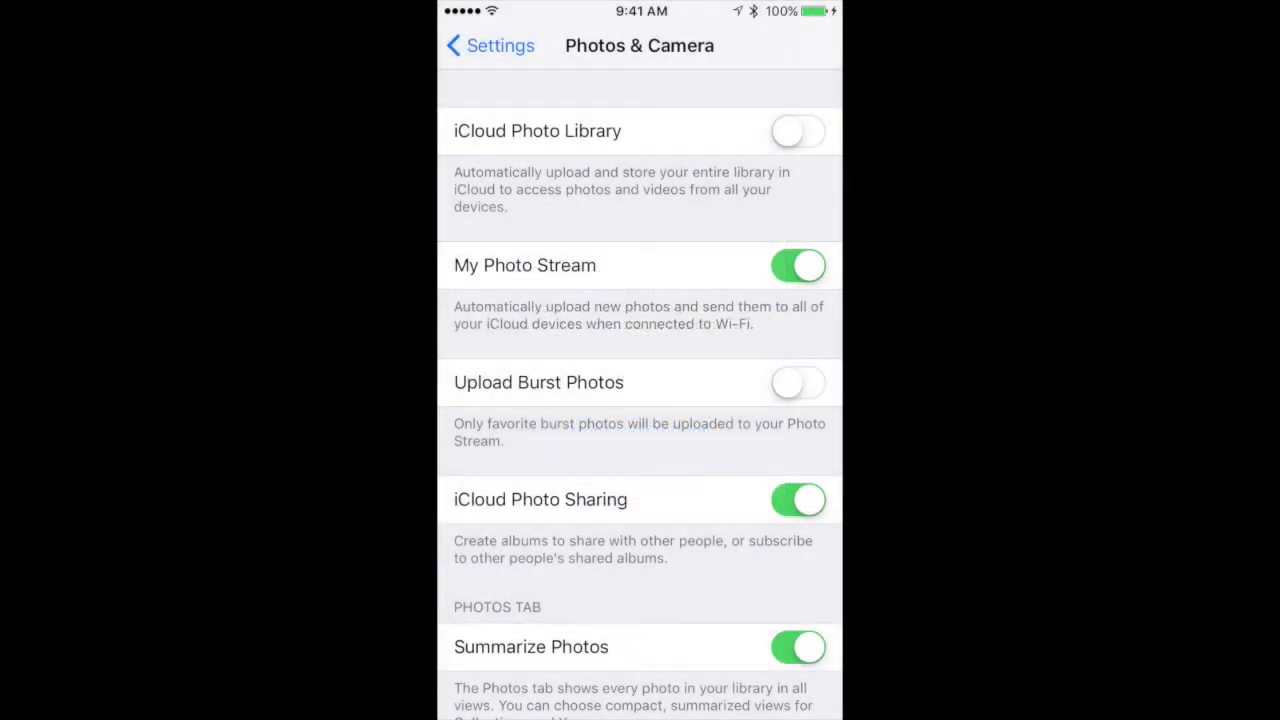
Scroll through the remaining Photos & Camera options and return to the main Settings list
scroll(640, 400, "down", 3)
scroll(640, 400, "down", 2)
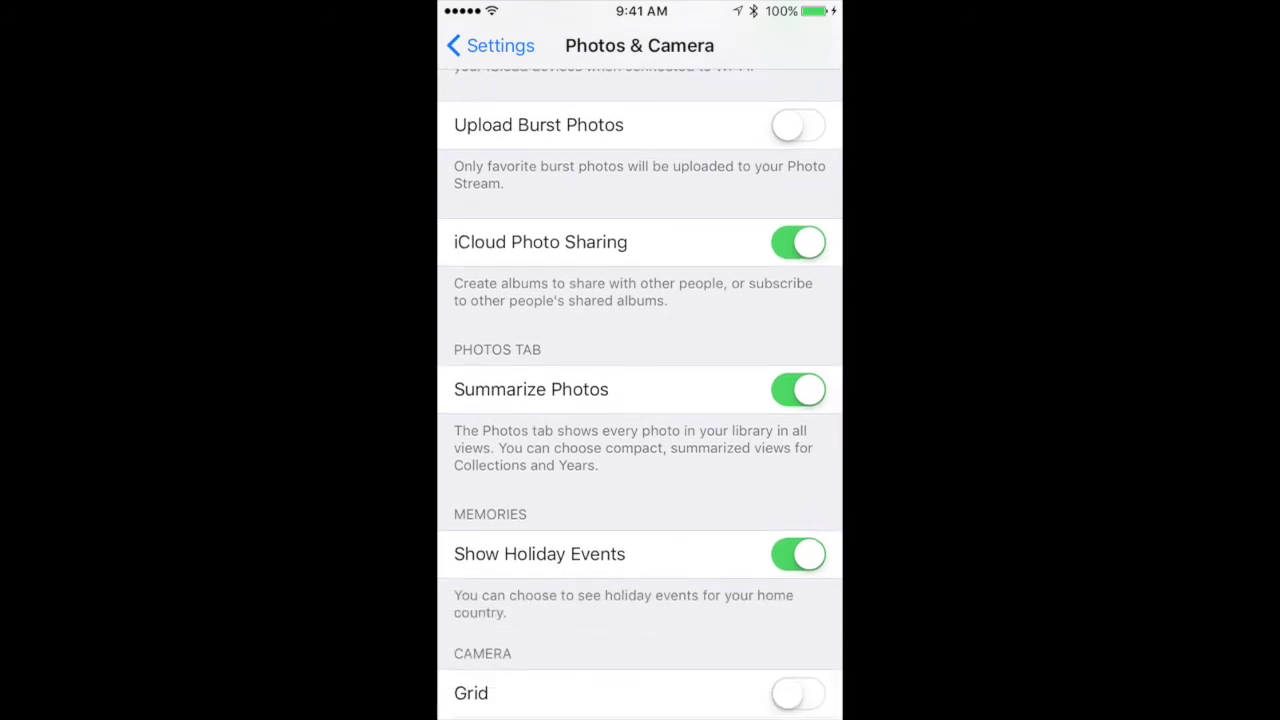
scroll(640, 400, "down", 3)
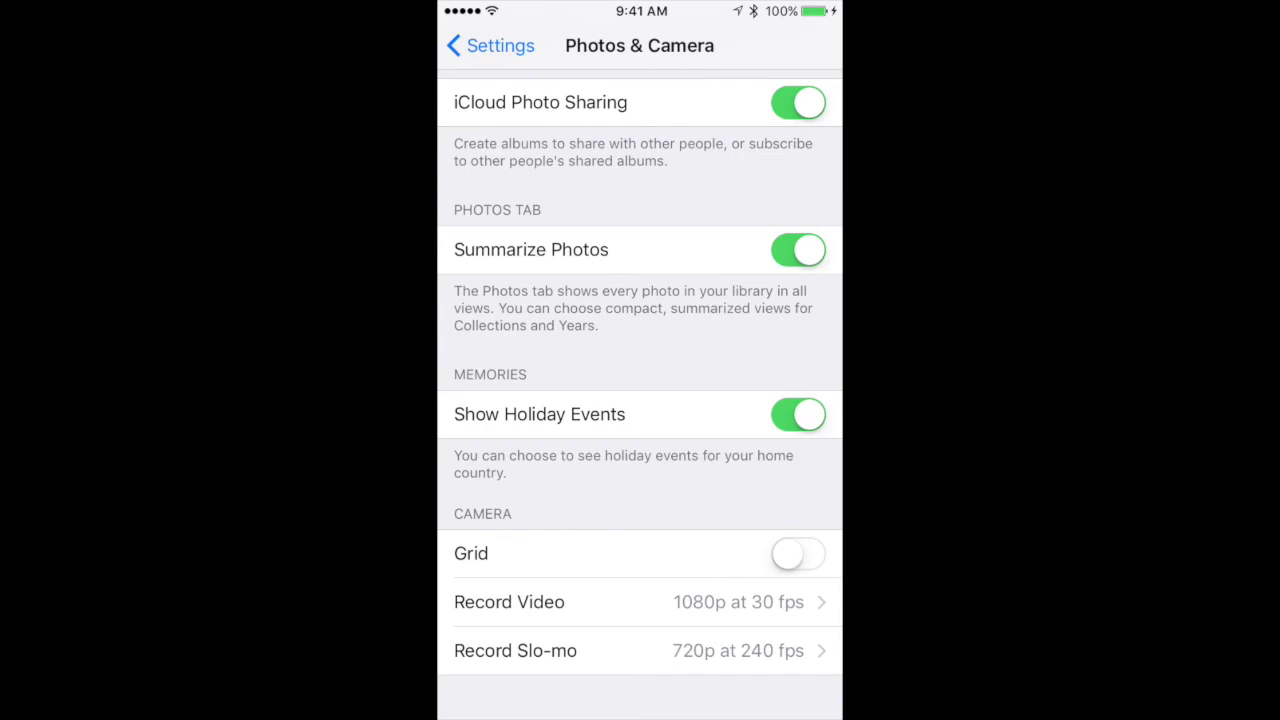
left_click(490, 45)
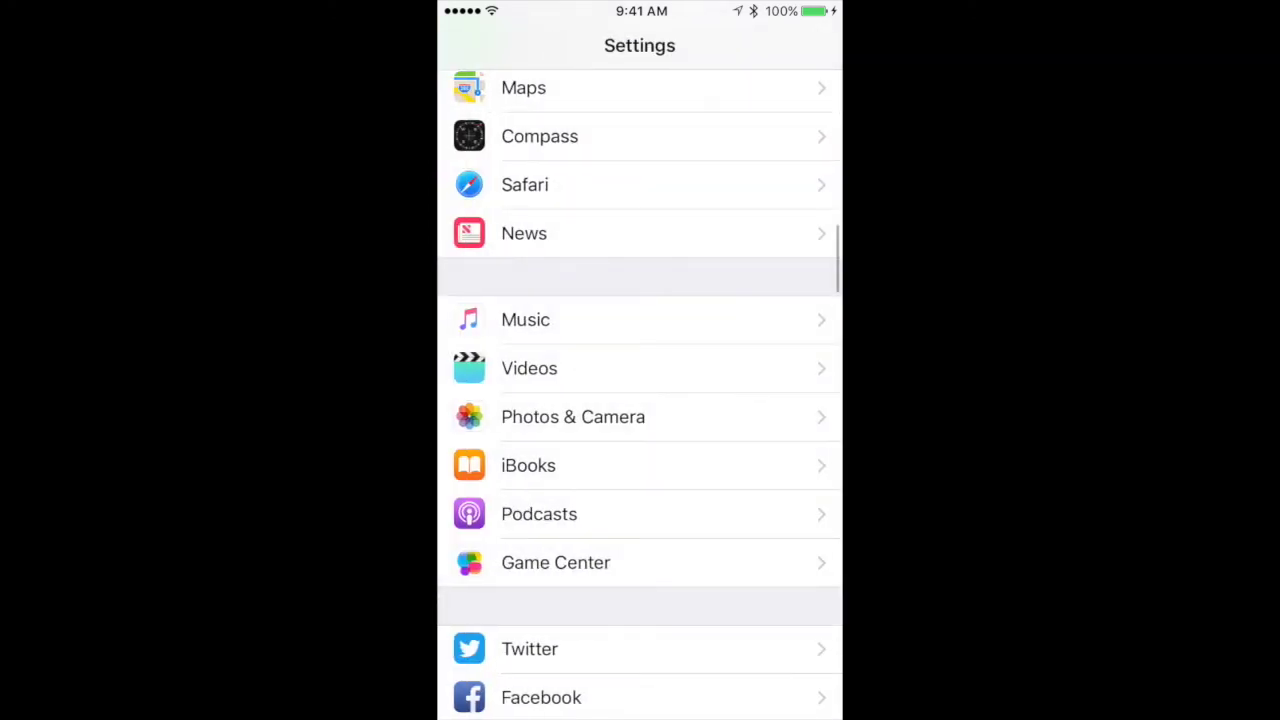